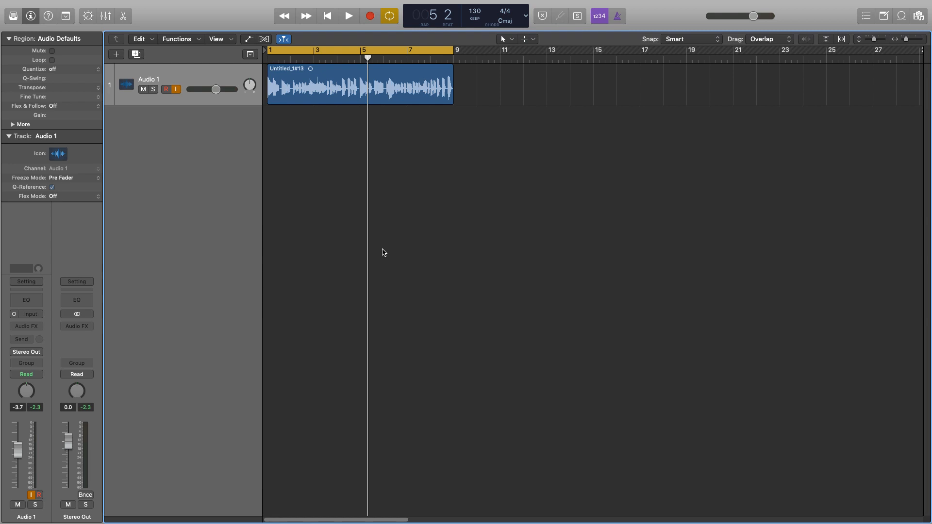
Listen to the dry bass recording and add a Channel EQ to Audio 1 with a 48 dB/Oct low cut at 29.5 Hz
{"action": "key", "text": "space"}
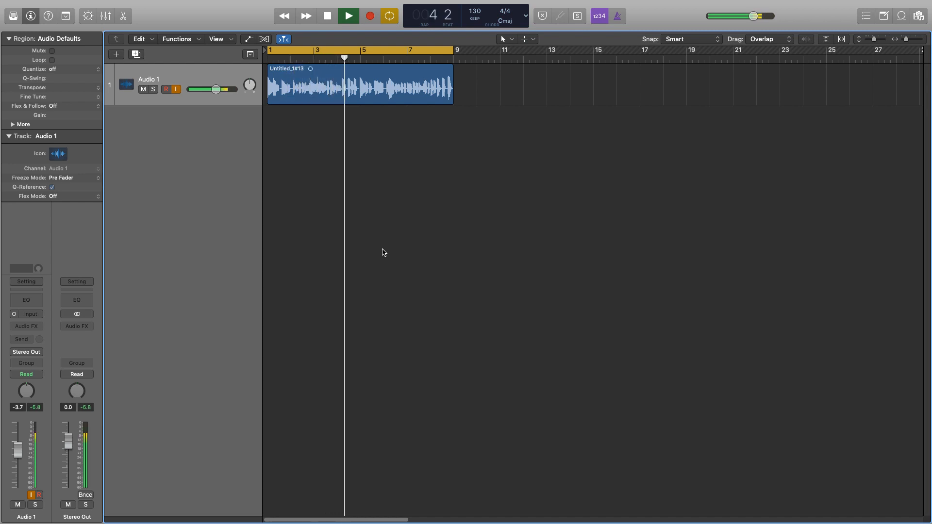
{"action": "key", "text": "space"}
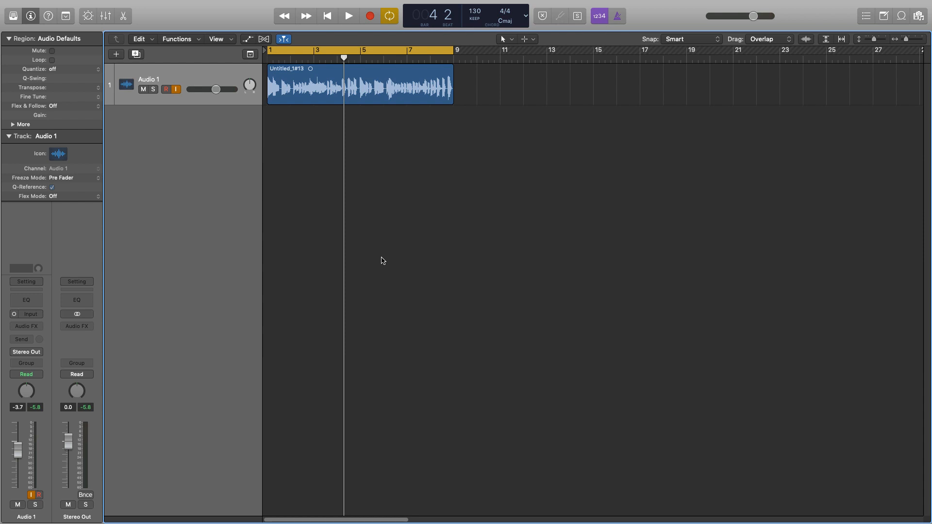
{"action": "left_click", "coordinate": [25, 300]}
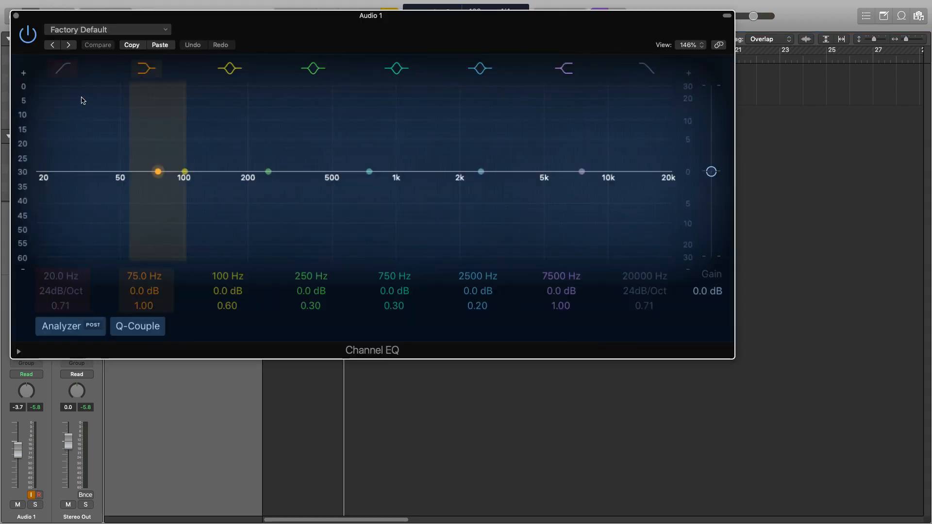
{"action": "left_click", "coordinate": [63, 67]}
{"action": "left_click_drag", "start_coordinate": [36, 193], "coordinate": [72, 193]}
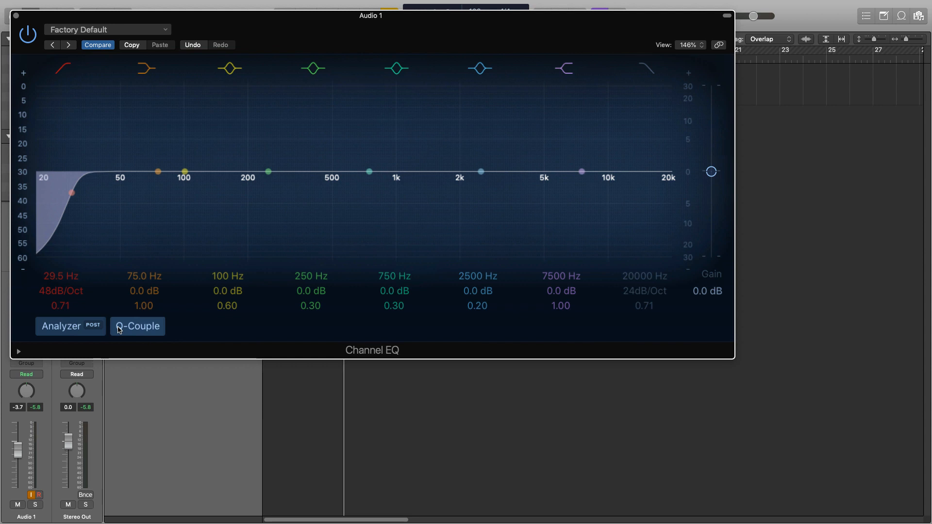
{"action": "left_click", "coordinate": [16, 16]}
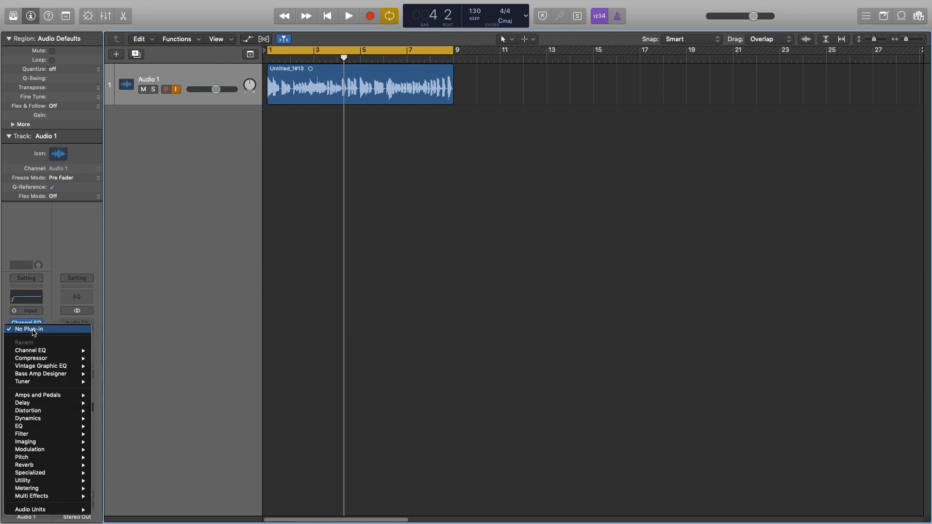
Insert Bass Amp Designer after the Channel EQ on Audio 1 and load its factory preset Deep
{"action": "left_click", "coordinate": [34, 332]}
{"action": "mouse_move", "coordinate": [74, 396]}
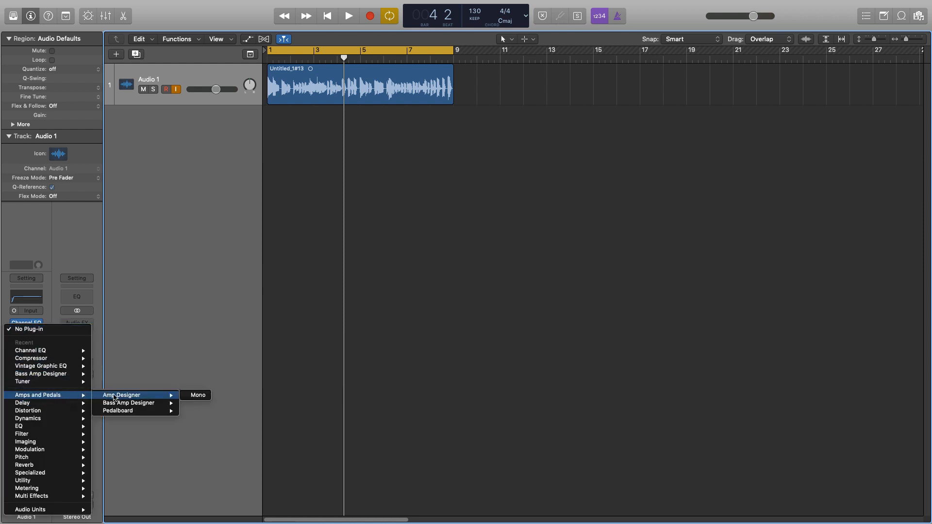
{"action": "left_click", "coordinate": [119, 403]}
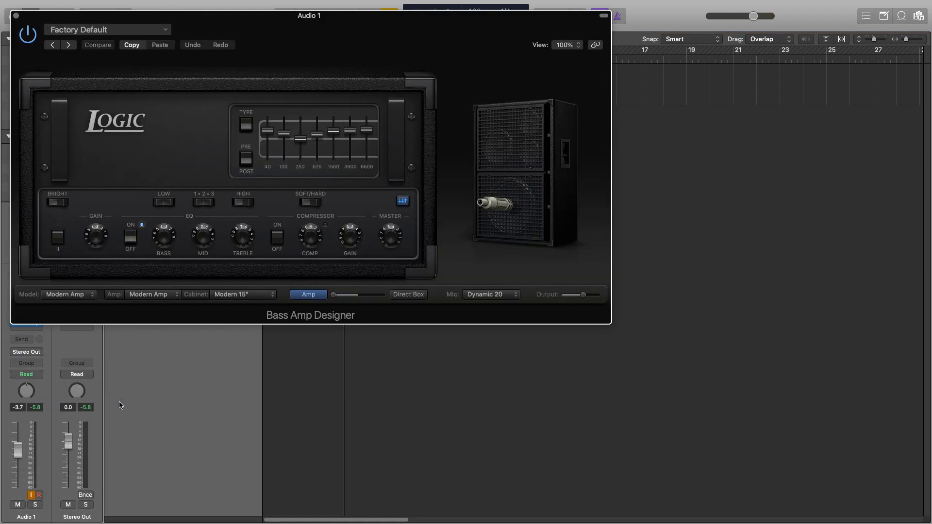
{"action": "left_click", "coordinate": [97, 31]}
{"action": "mouse_move", "coordinate": [188, 236]}
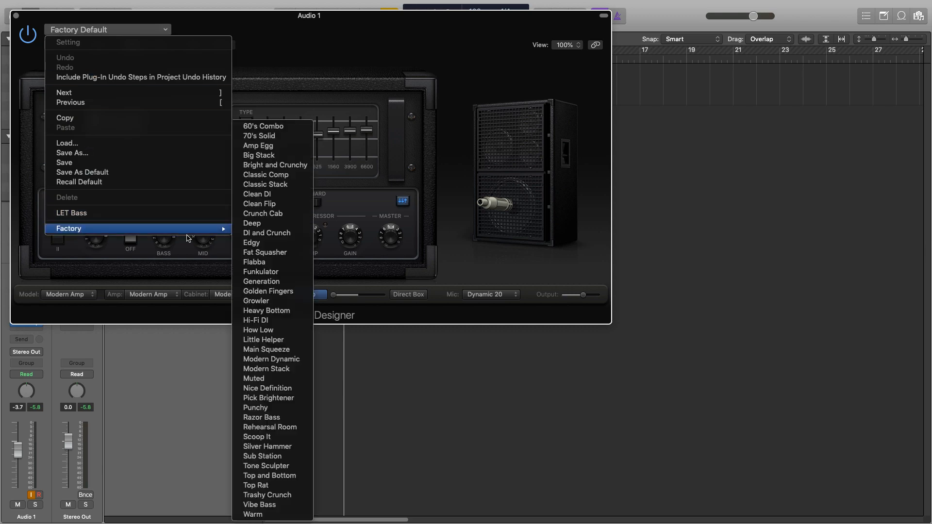
{"action": "left_click", "coordinate": [280, 224]}
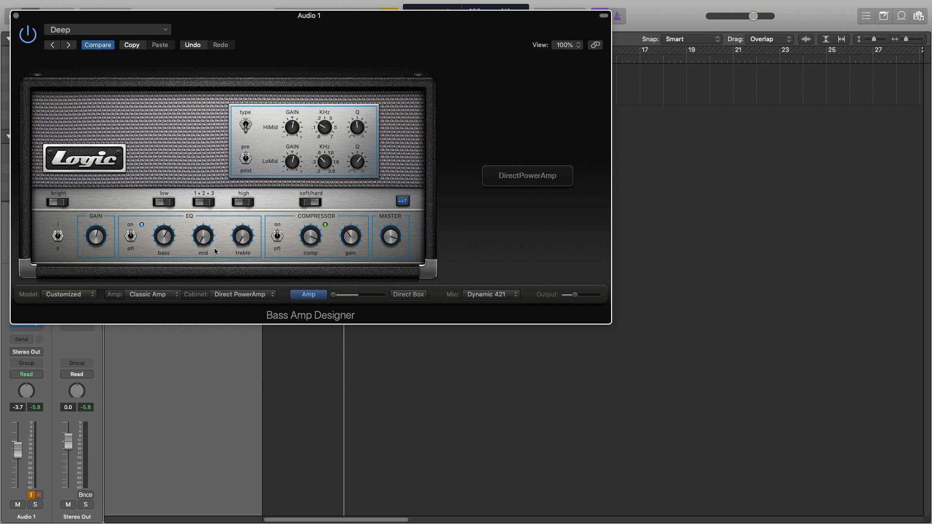
Play back the bass while raising the amp's mid and treble, and switch its upper EQ section to the graphic type
{"action": "key", "text": "space"}
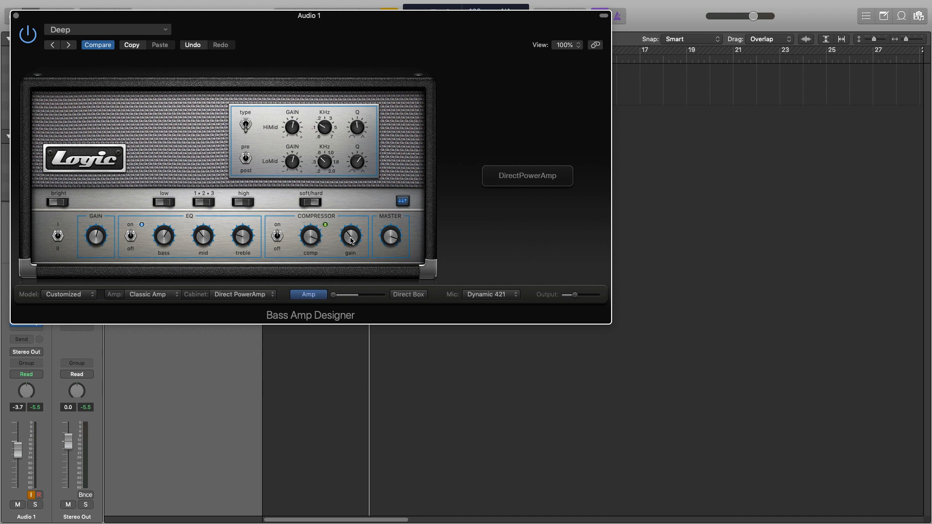
{"action": "key", "text": "space"}
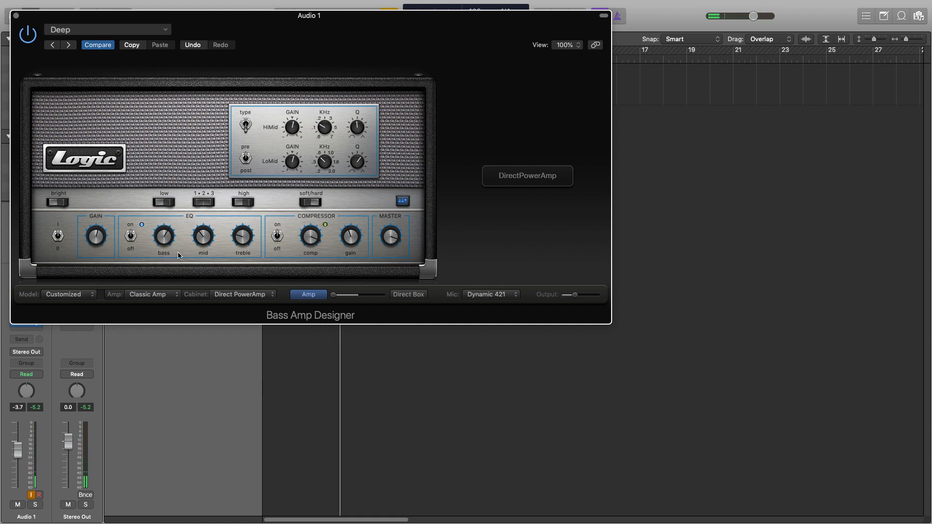
{"action": "left_click", "coordinate": [246, 125]}
Shape the amp's graphic EQ during playback by lowering the 40 Hz band and the bands from 625 Hz up
{"action": "left_click_drag", "start_coordinate": [368, 161], "coordinate": [334, 149]}
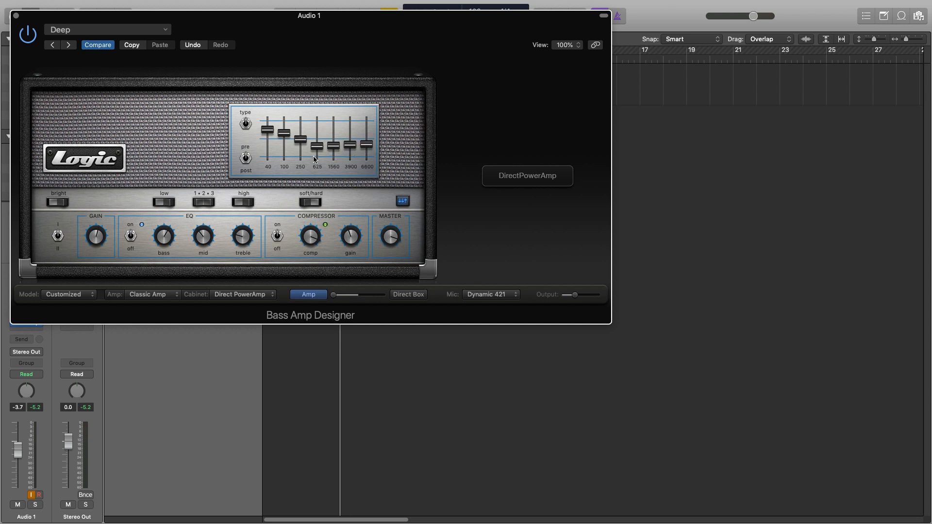
{"action": "left_click_drag", "start_coordinate": [269, 131], "coordinate": [269, 138]}
{"action": "key", "text": "space"}
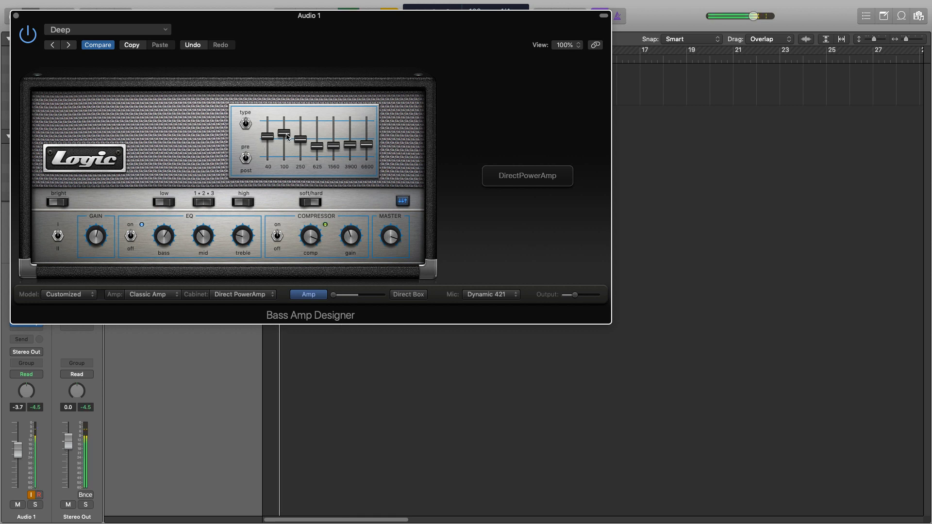
{"action": "left_click_drag", "start_coordinate": [270, 139], "coordinate": [333, 150]}
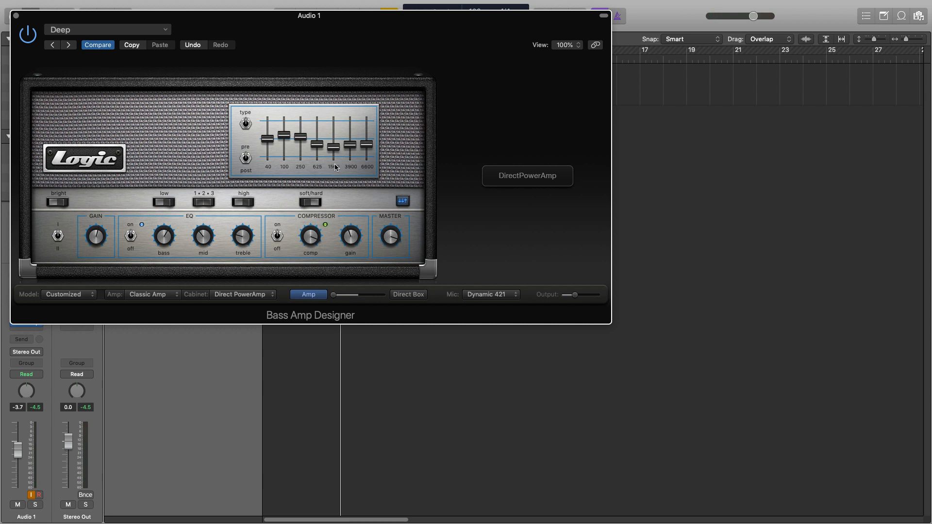
{"action": "left_click_drag", "start_coordinate": [336, 151], "coordinate": [336, 152]}
{"action": "left_click_drag", "start_coordinate": [352, 147], "coordinate": [351, 147]}
{"action": "key", "text": "space"}
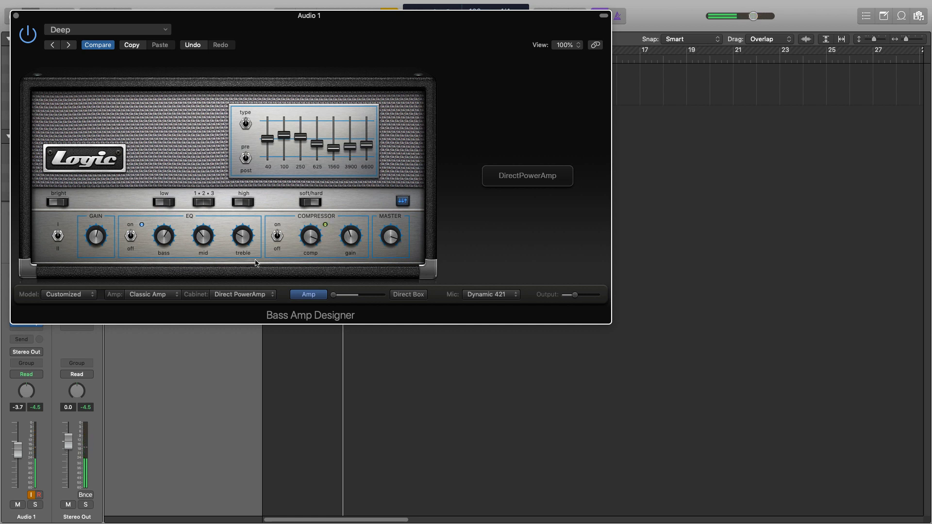
{"action": "key", "text": "super+w"}
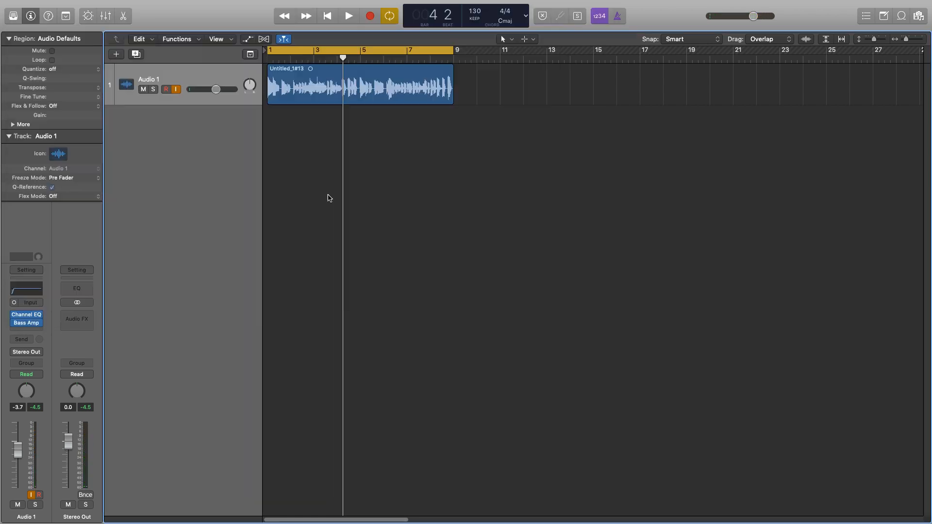
Insert a mono Compressor after Bass Amp Designer on Audio 1 and choose the Studio VCA model
{"action": "left_click", "coordinate": [29, 330]}
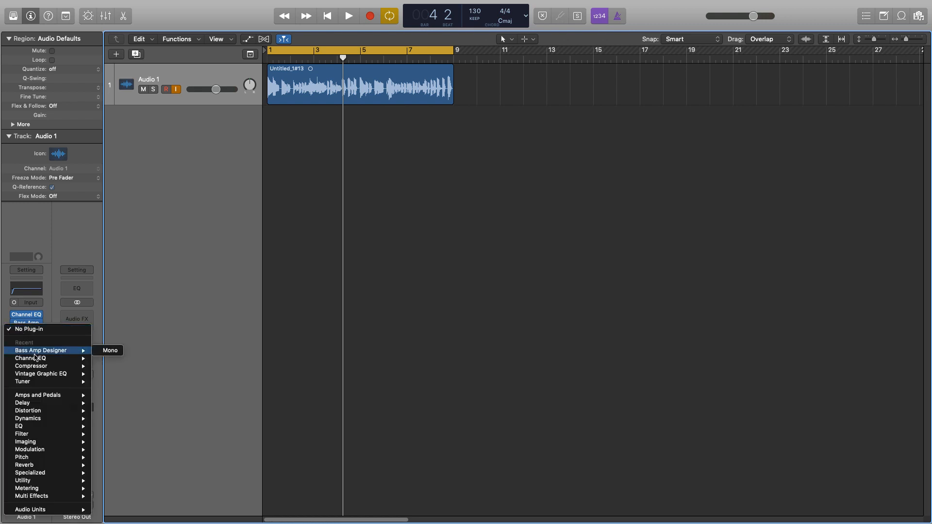
{"action": "mouse_move", "coordinate": [73, 366]}
{"action": "left_click", "coordinate": [112, 367]}
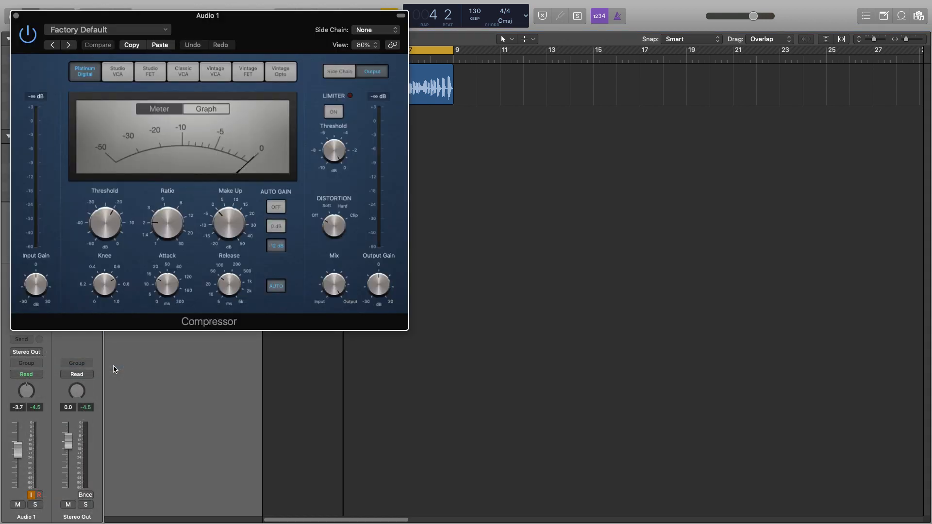
{"action": "left_click", "coordinate": [118, 71]}
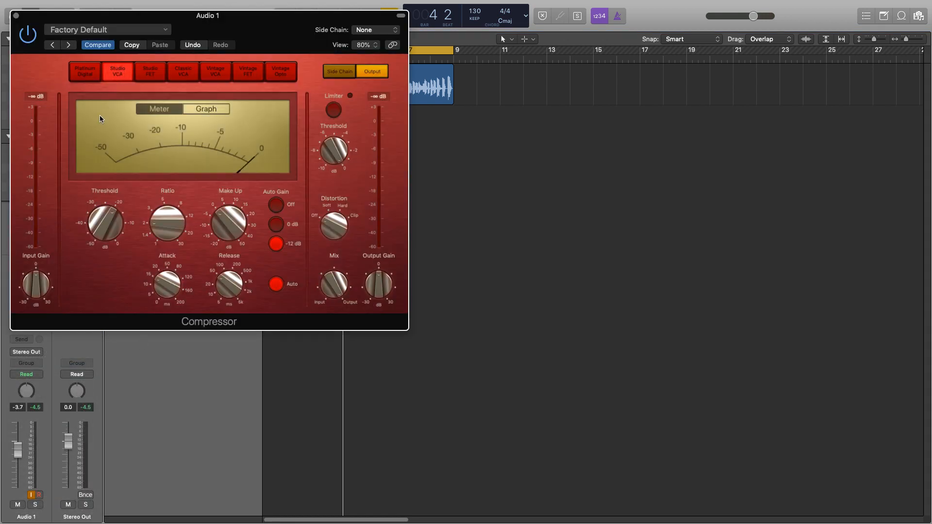
Raise the compressor's ratio to a hard setting, turn Auto Gain off and shorten the attack
{"action": "left_click_drag", "start_coordinate": [167, 232], "coordinate": [173, 182]}
{"action": "left_click", "coordinate": [275, 210]}
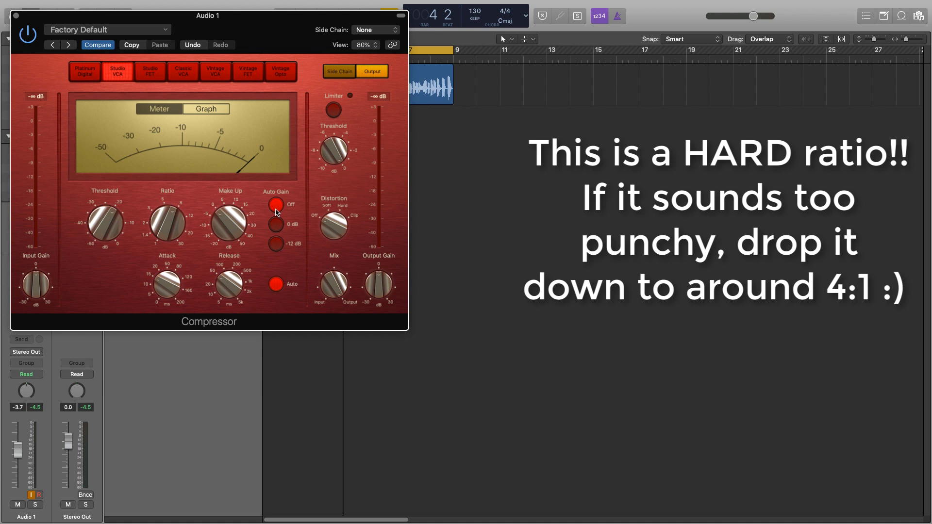
{"action": "left_click_drag", "start_coordinate": [167, 280], "coordinate": [168, 311]}
Set the compressor's threshold to -10 dB while playing back the bass
{"action": "key", "text": "space"}
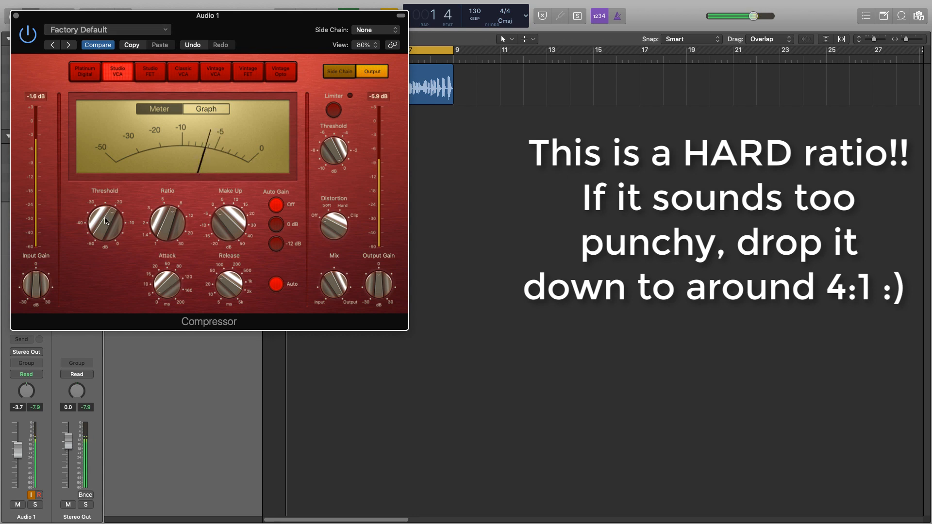
{"action": "left_click_drag", "start_coordinate": [108, 223], "coordinate": [108, 203]}
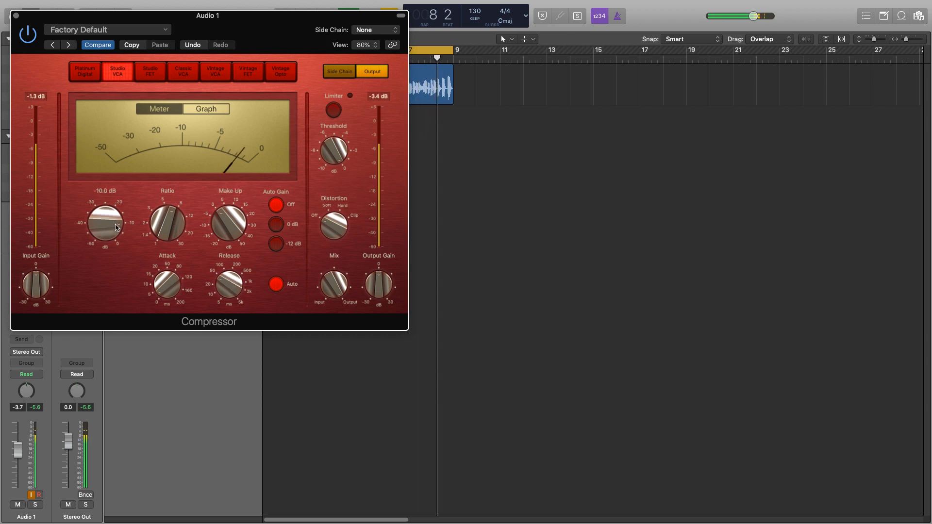
{"action": "key", "text": "space"}
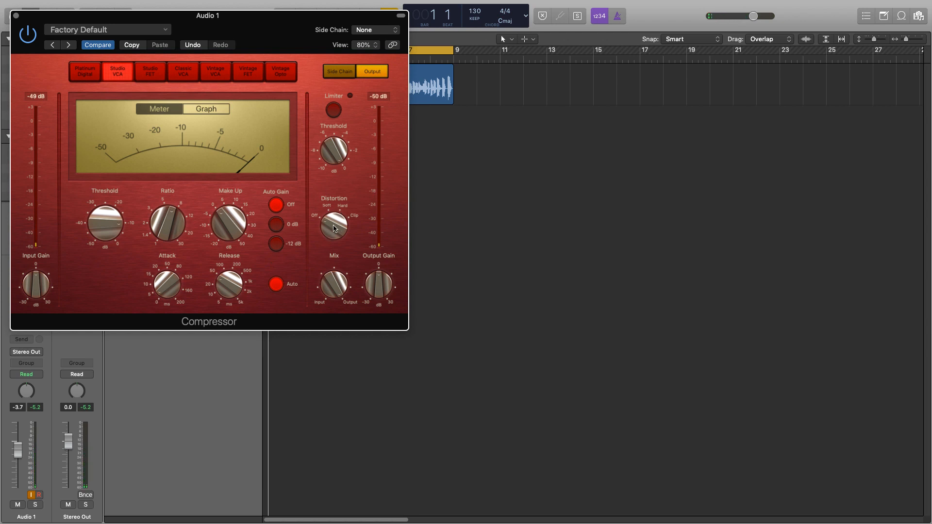
Set the compressor's distortion to Soft while the bass plays, and close the plug-in window
{"action": "key", "text": "space"}
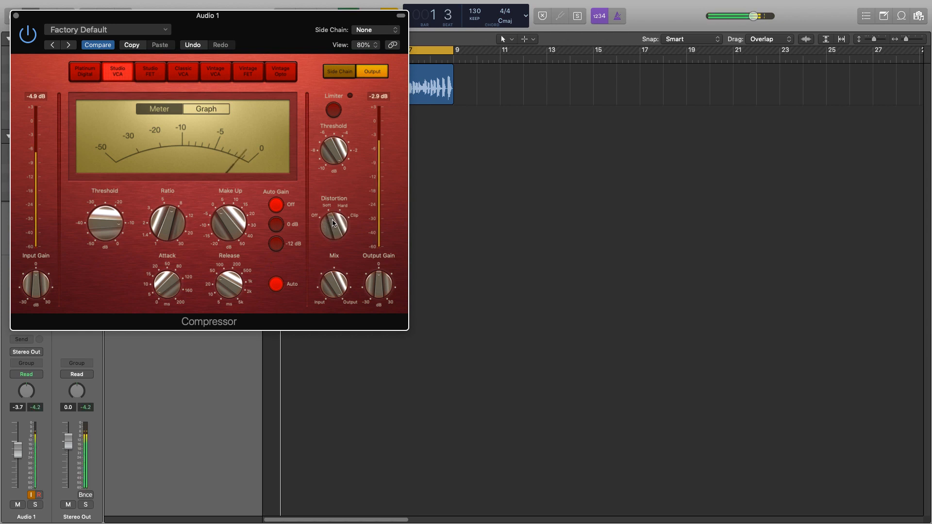
{"action": "mouse_move", "coordinate": [333, 224]}
{"action": "left_mouse_down"}
{"action": "mouse_move", "coordinate": [326, 236]}
{"action": "mouse_move", "coordinate": [329, 220]}
{"action": "left_mouse_up"}
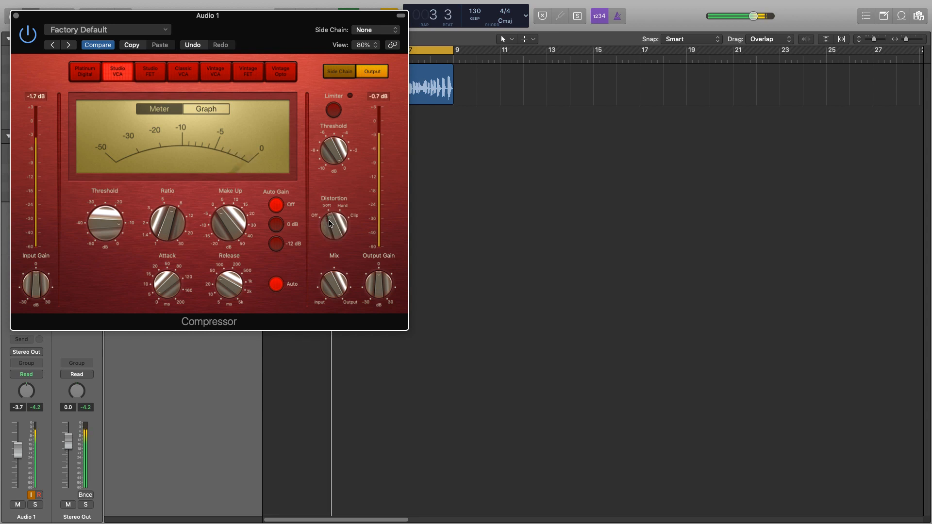
{"action": "key", "text": "space"}
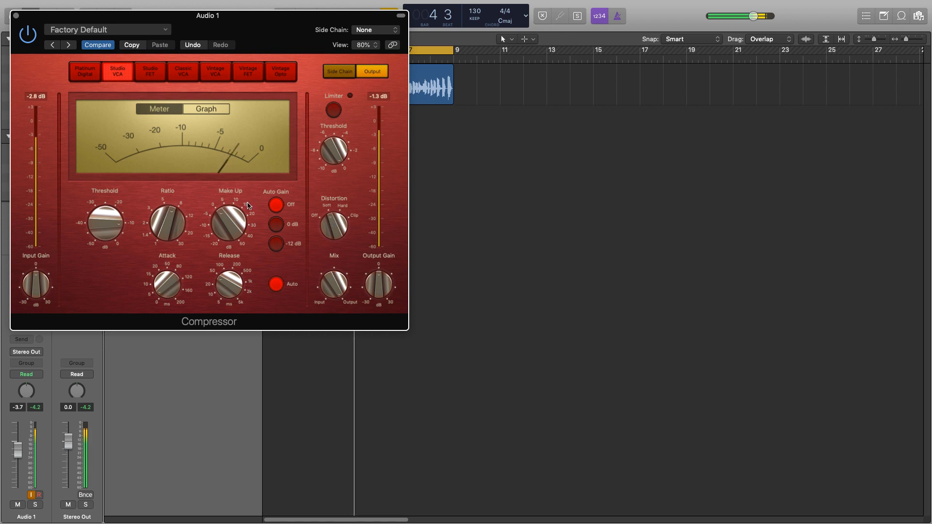
{"action": "left_click", "coordinate": [16, 16]}
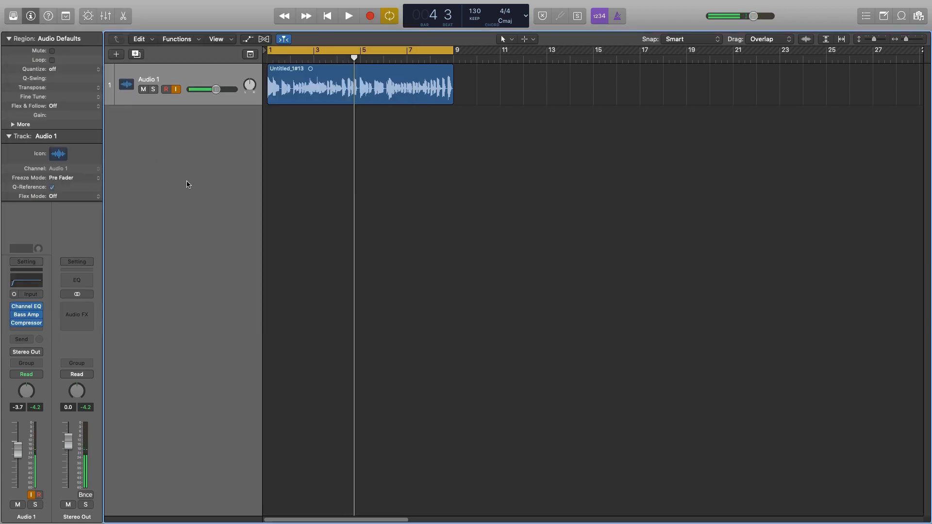
Insert a mono Vintage Graphic EQ after the Compressor on Audio 1
{"action": "left_click", "coordinate": [30, 330]}
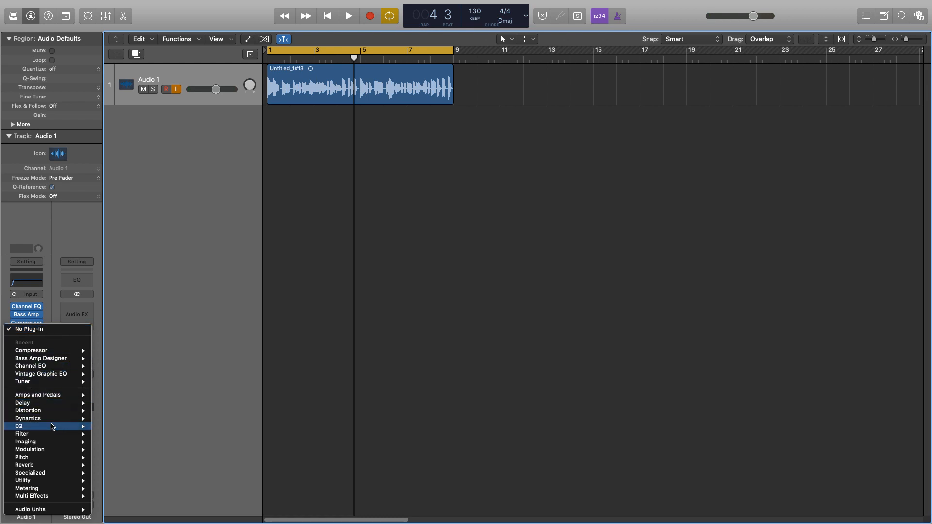
{"action": "mouse_move", "coordinate": [65, 427]}
{"action": "mouse_move", "coordinate": [139, 459]}
{"action": "mouse_move", "coordinate": [236, 466]}
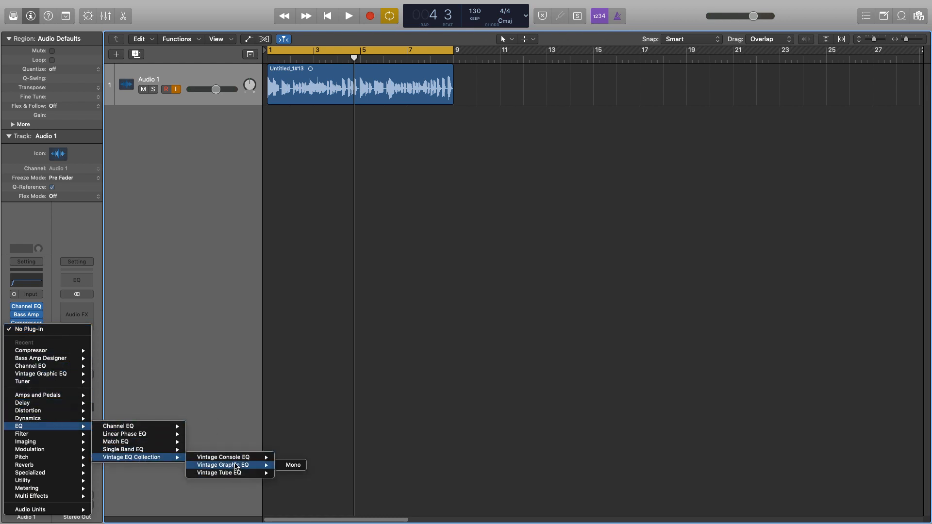
{"action": "left_click", "coordinate": [293, 465]}
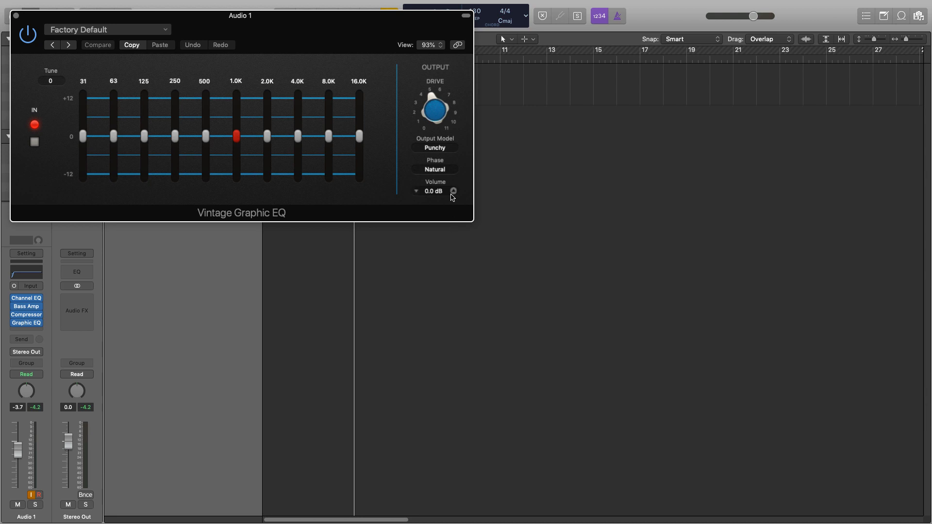
Reduce the Vintage Graphic EQ's drive to about 2 and slightly cut the 1.0K and 2.0K bands, checking against playback
{"action": "mouse_move", "coordinate": [435, 119]}
{"action": "left_click_drag", "start_coordinate": [436, 119], "coordinate": [434, 132]}
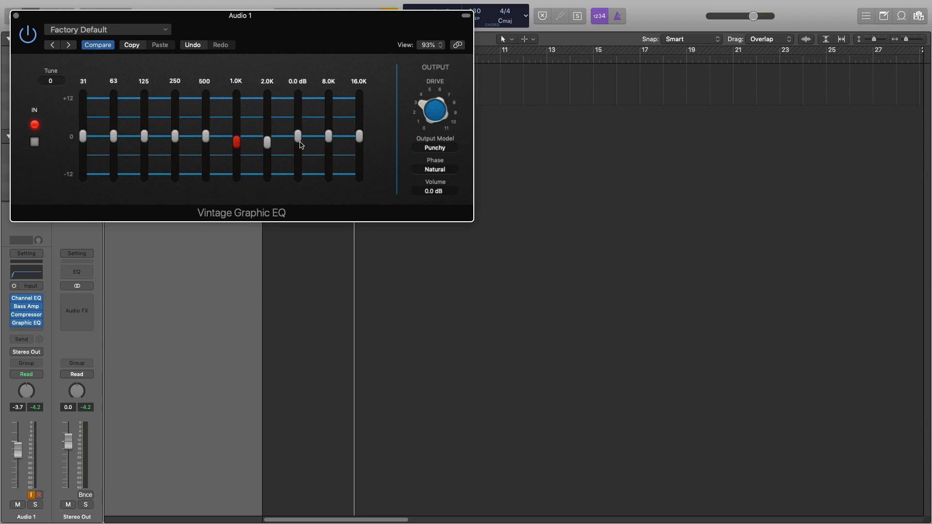
{"action": "key", "text": "space"}
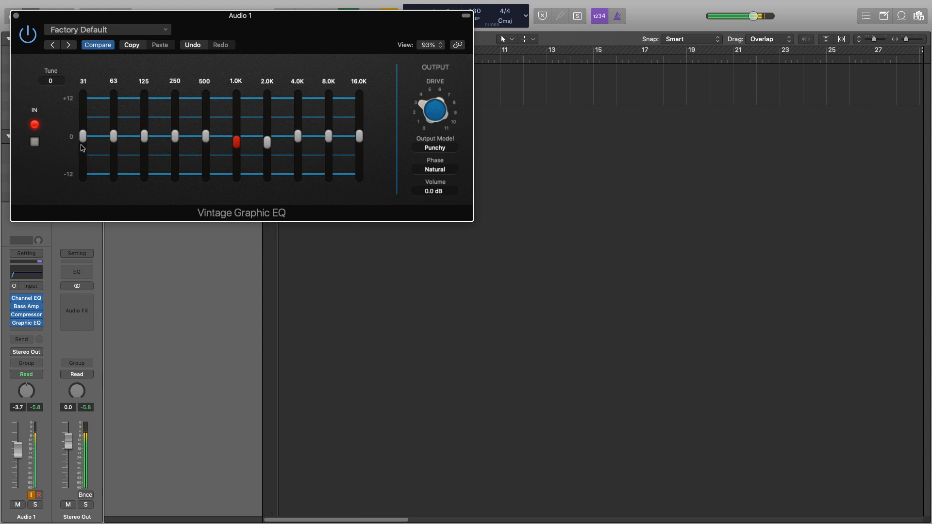
{"action": "left_click_drag", "start_coordinate": [429, 115], "coordinate": [429, 117]}
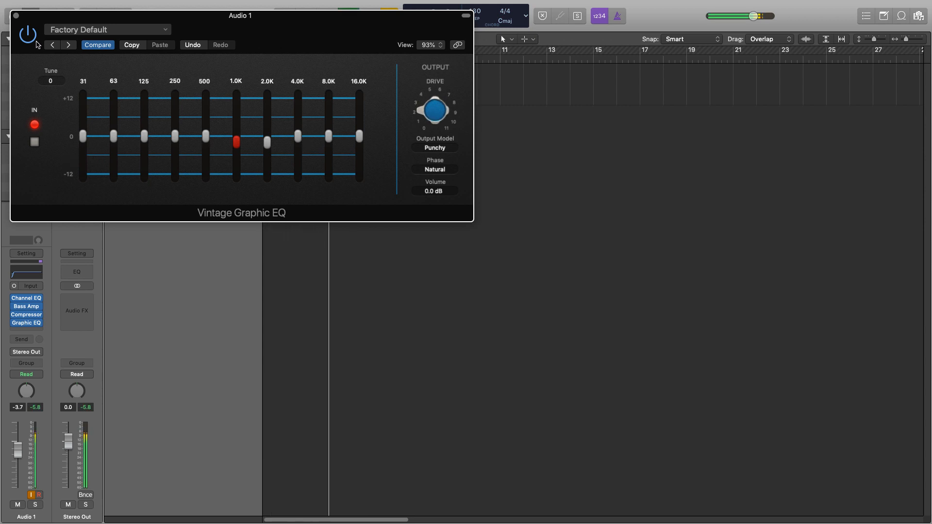
{"action": "mouse_move", "coordinate": [82, 141]}
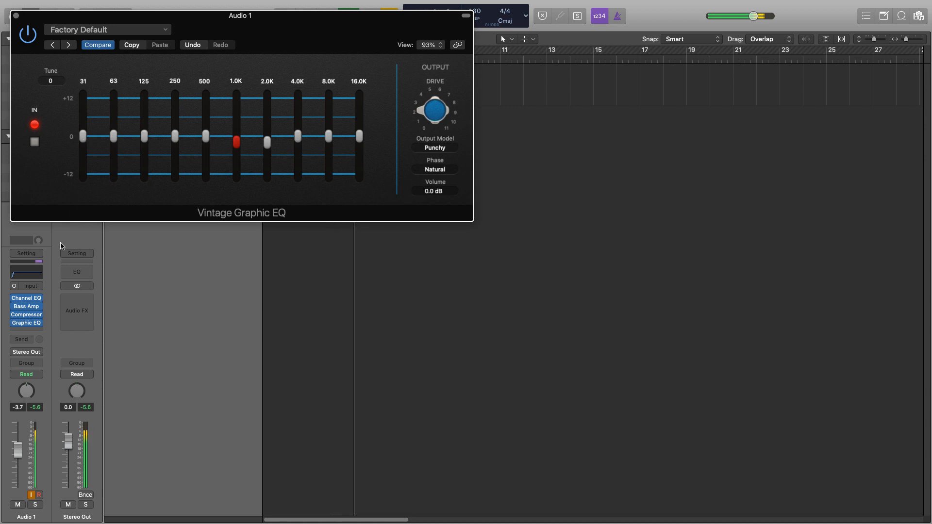
Check the Compressor, then slightly cut the Vintage Graphic EQ's 31 band, gently boost 63 and 125, and raise 250 to 1.1 dB
{"action": "left_click", "coordinate": [29, 315]}
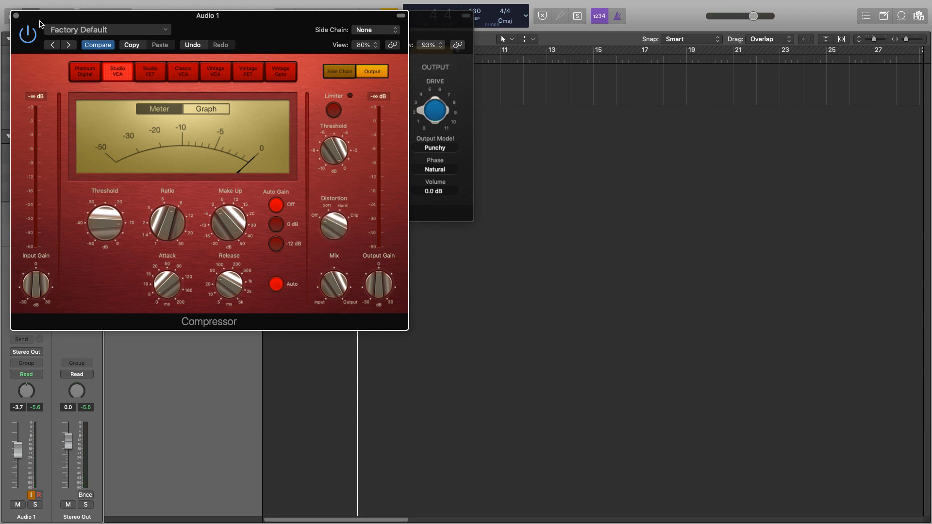
{"action": "left_click", "coordinate": [16, 16]}
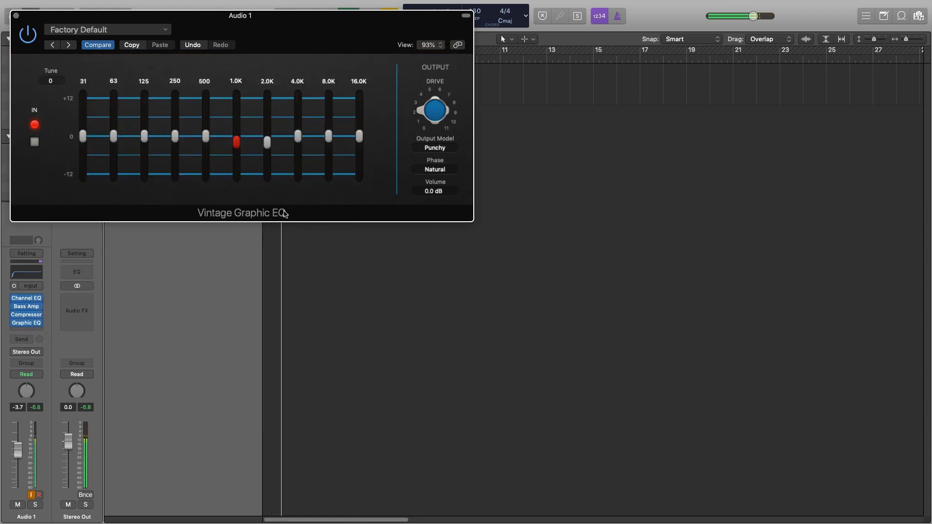
{"action": "left_click_drag", "start_coordinate": [103, 137], "coordinate": [176, 130]}
{"action": "left_click", "coordinate": [175, 136]}
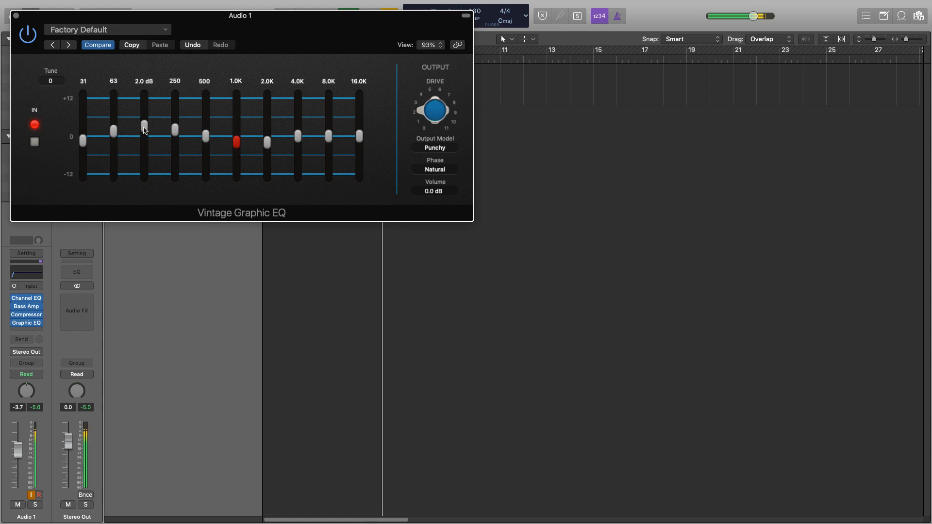
{"action": "mouse_move", "coordinate": [119, 136]}
{"action": "left_mouse_down"}
{"action": "mouse_move", "coordinate": [148, 138]}
{"action": "mouse_move", "coordinate": [145, 129]}
{"action": "mouse_move", "coordinate": [113, 133]}
{"action": "mouse_move", "coordinate": [131, 150]}
{"action": "left_mouse_up"}
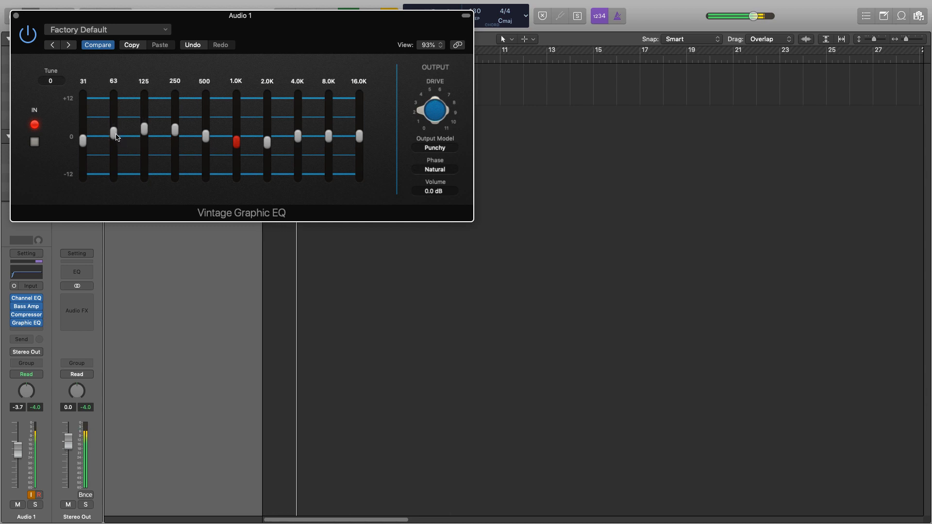
{"action": "left_click_drag", "start_coordinate": [175, 131], "coordinate": [175, 132]}
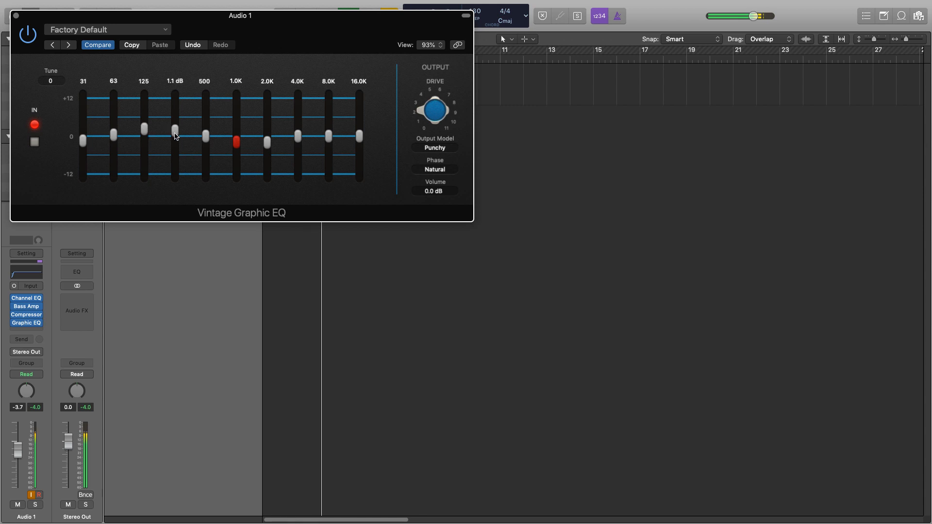
Slightly boost the 500 band, cut 4.0K to about -0.8 dB and 8.0K and 16.0K a little more, and close the Vintage Graphic EQ
{"action": "left_click_drag", "start_coordinate": [298, 137], "coordinate": [299, 141]}
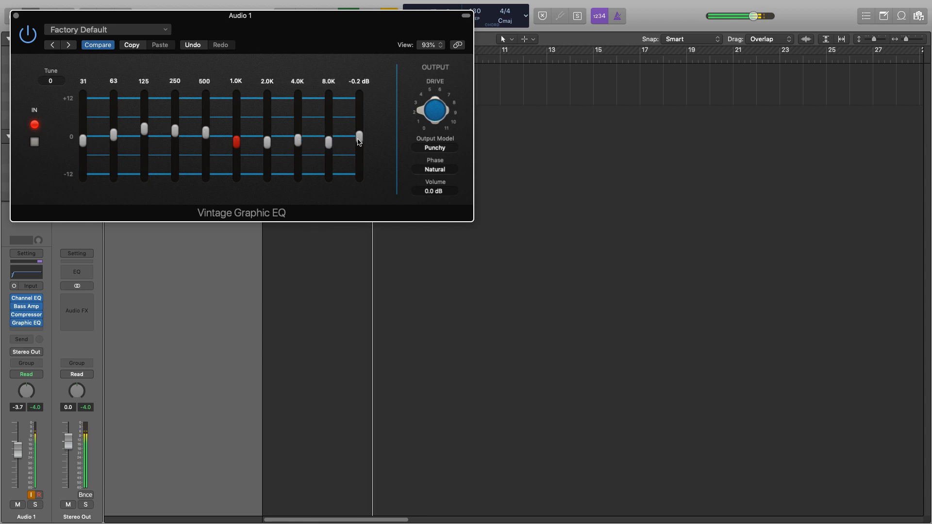
{"action": "left_click_drag", "start_coordinate": [359, 137], "coordinate": [298, 143]}
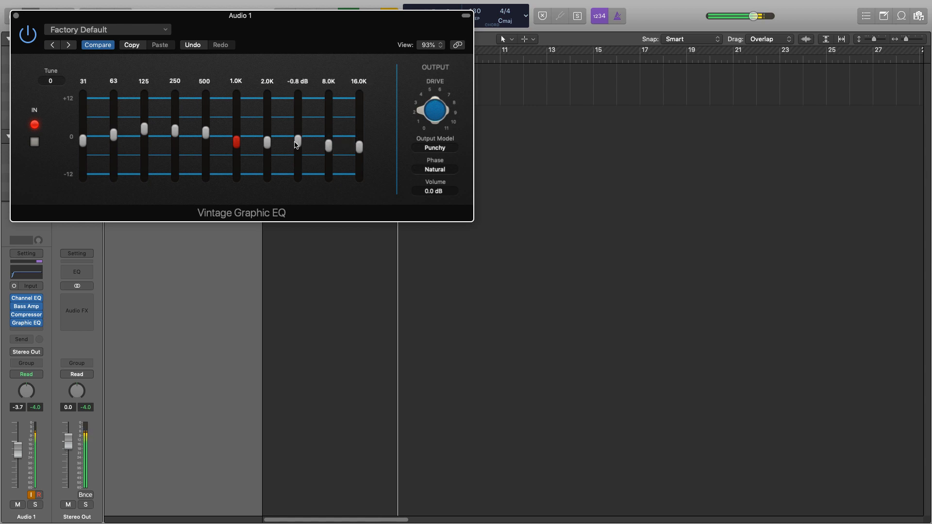
{"action": "left_click_drag", "start_coordinate": [359, 150], "coordinate": [360, 156]}
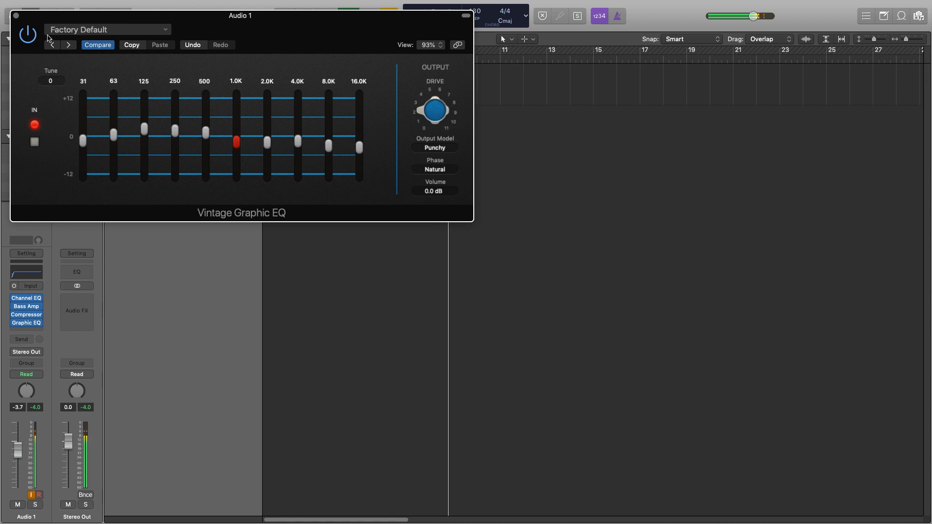
{"action": "left_click", "coordinate": [17, 16]}
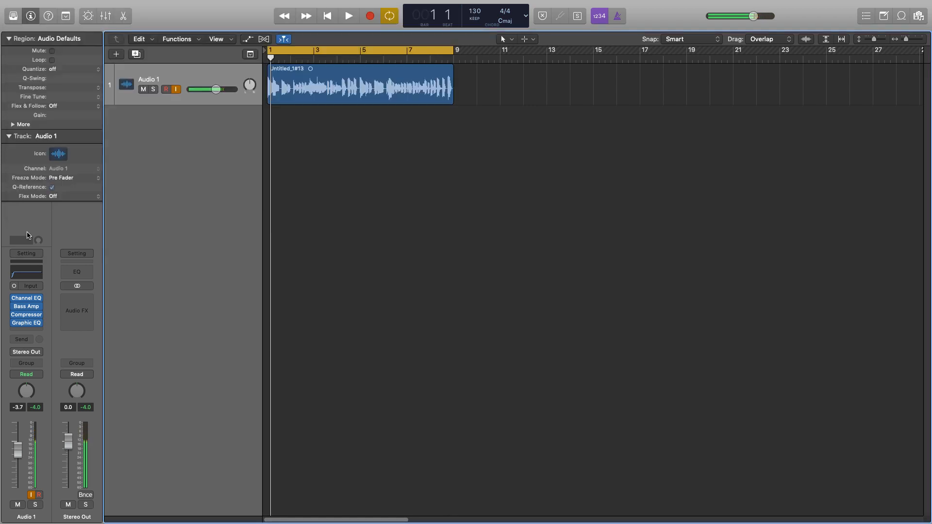
Review the Bass Amp Designer's Deep settings while the bass plays, close the plug-in window and stop playback
{"action": "left_click", "coordinate": [28, 307]}
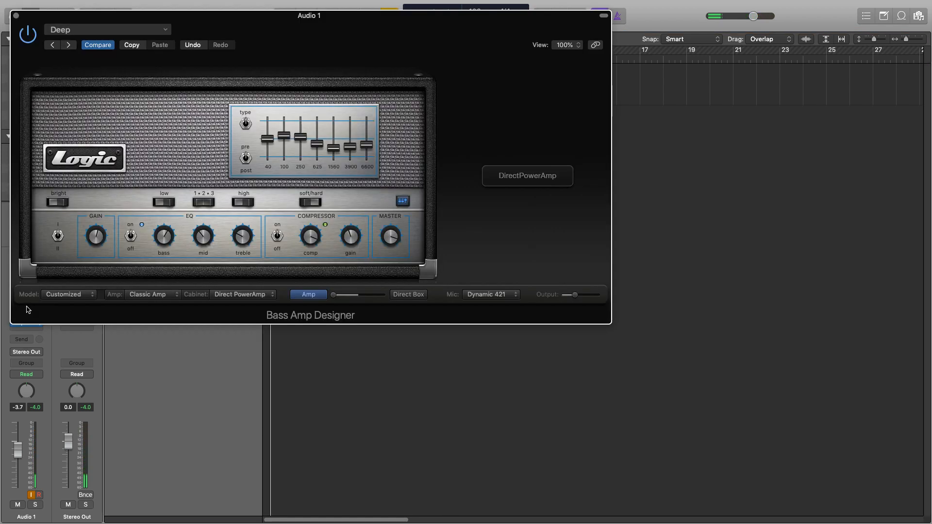
{"action": "key", "text": "space"}
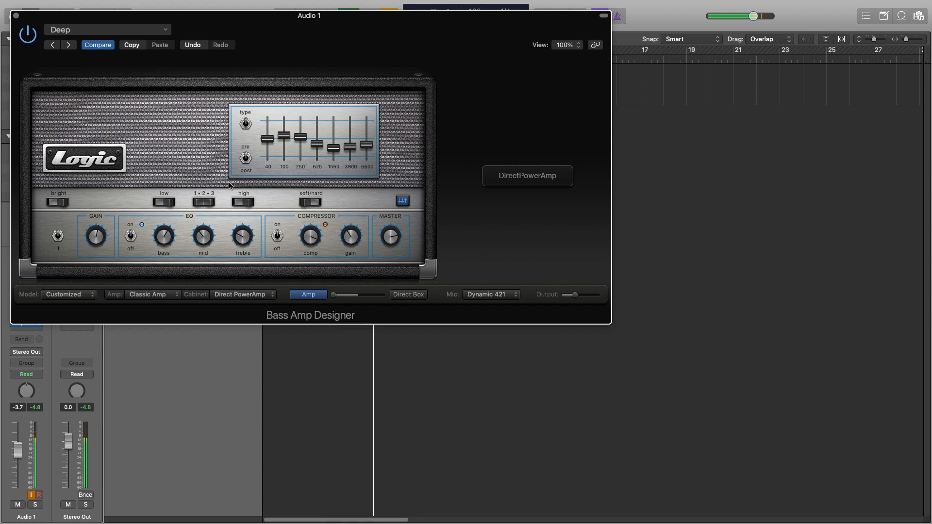
{"action": "left_click", "coordinate": [16, 16]}
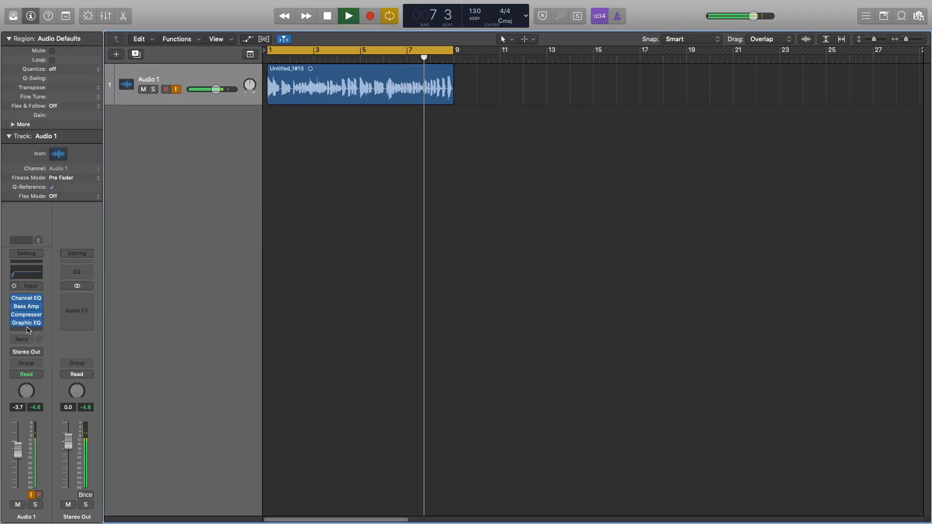
{"action": "key", "text": "space"}
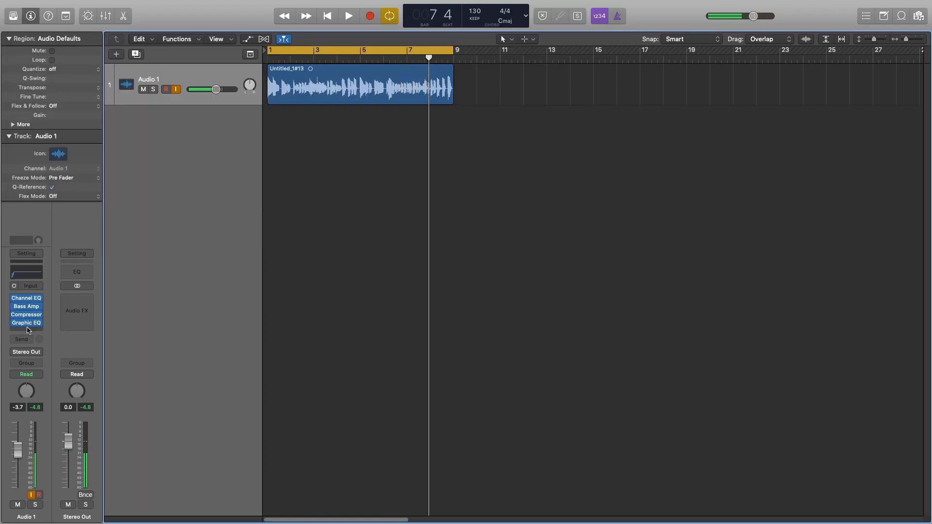
Insert a second Compressor after the Graphic EQ, using the Studio FET model with auto gain off and a -5 dB threshold
{"action": "left_click", "coordinate": [29, 331]}
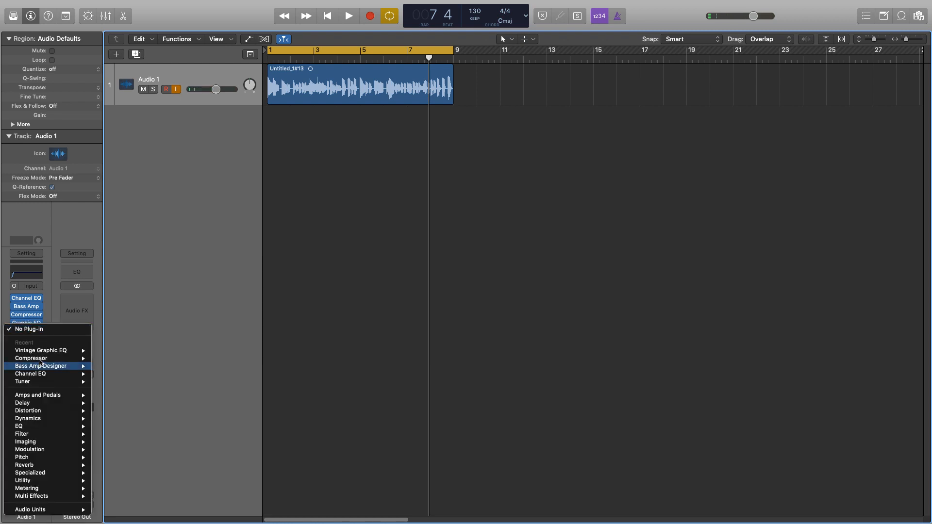
{"action": "left_click", "coordinate": [74, 357]}
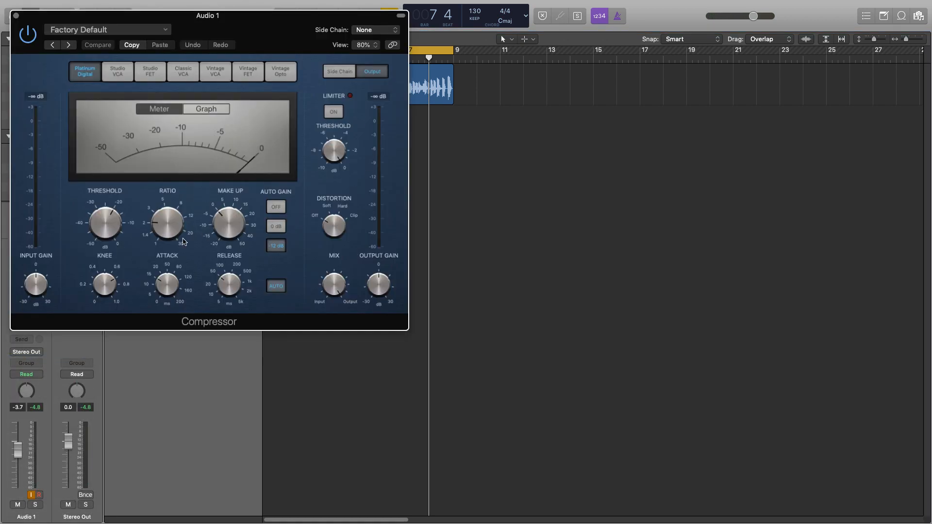
{"action": "left_click", "coordinate": [152, 70]}
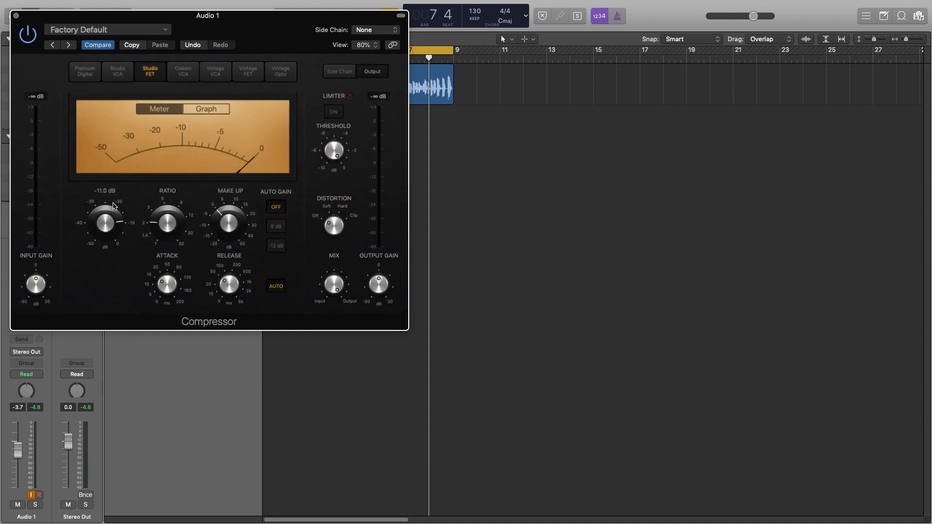
{"action": "left_click_drag", "start_coordinate": [113, 205], "coordinate": [109, 214]}
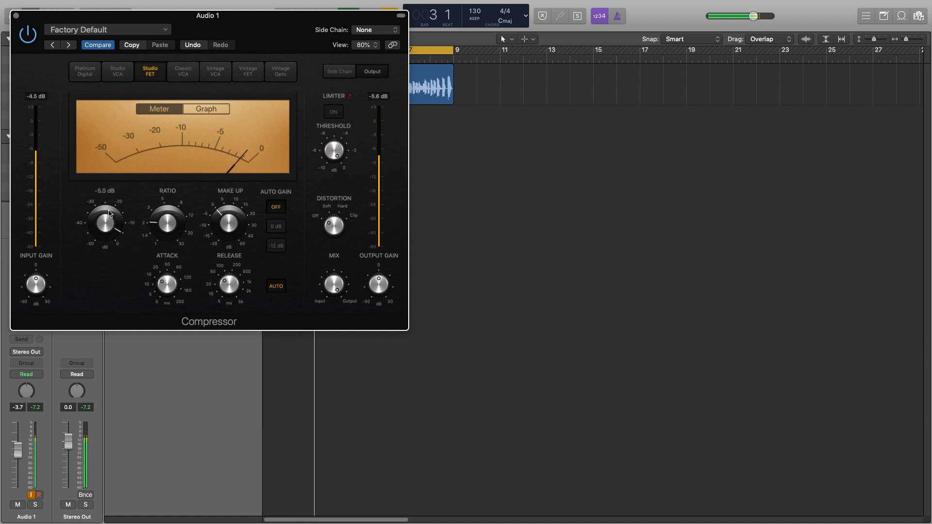
Lower Audio 1's volume to -4.9 dB, then shorten the second Compressor's attack, set its release to 51 ms and close it
{"action": "left_click_drag", "start_coordinate": [20, 456], "coordinate": [19, 462]}
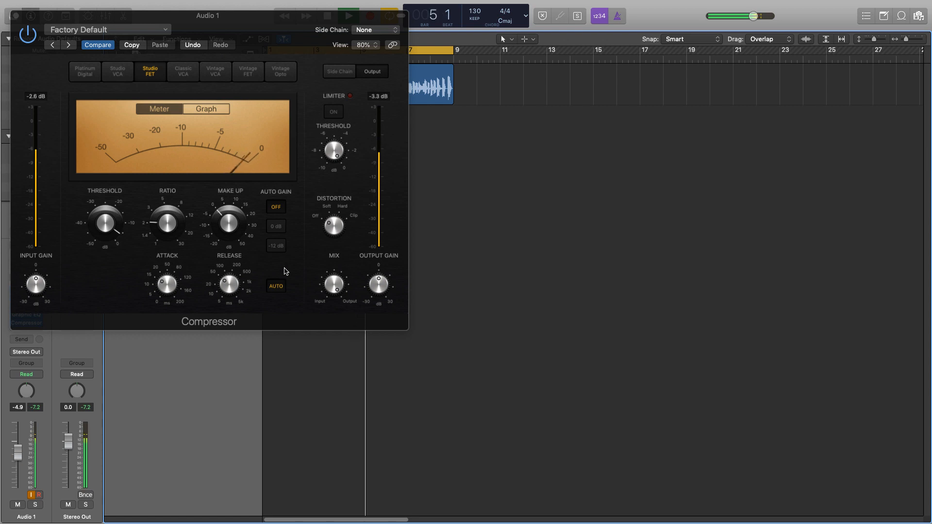
{"action": "left_click_drag", "start_coordinate": [167, 284], "coordinate": [171, 292]}
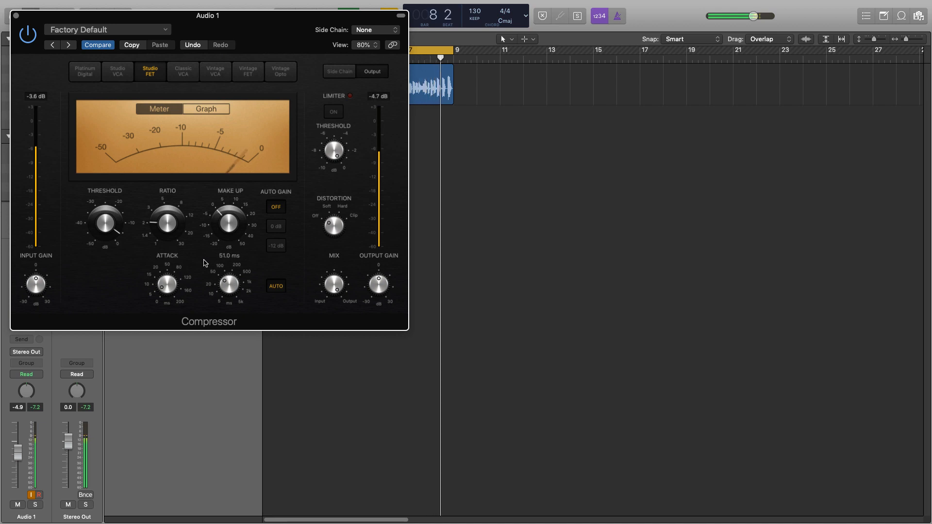
{"action": "key", "text": "space"}
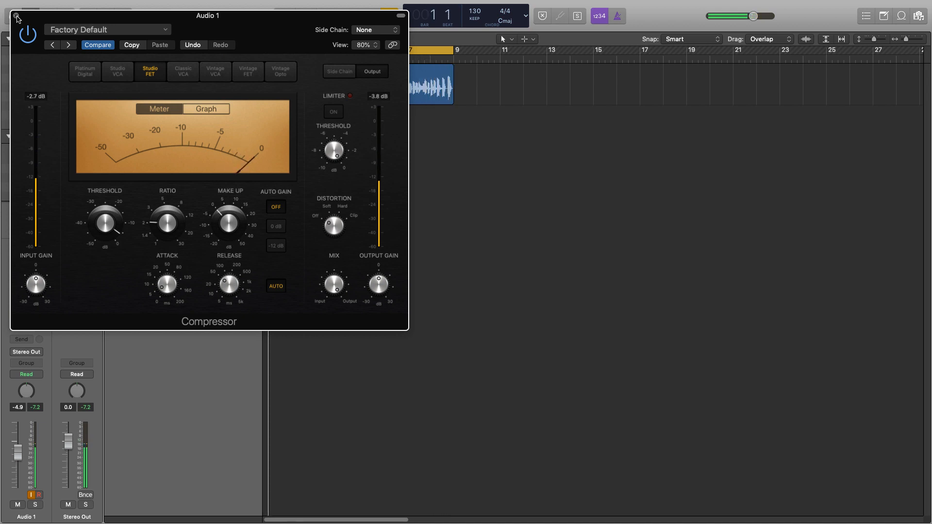
{"action": "left_click", "coordinate": [17, 17]}
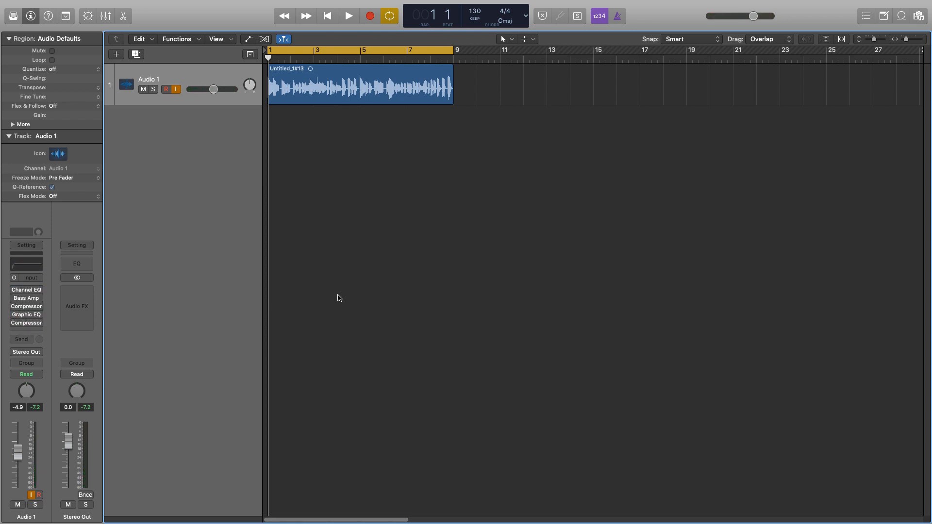
Play the bass with all plug-ins bypassed, then re-enable all five on Audio 1 during playback to compare the sound
{"action": "key", "text": "space"}
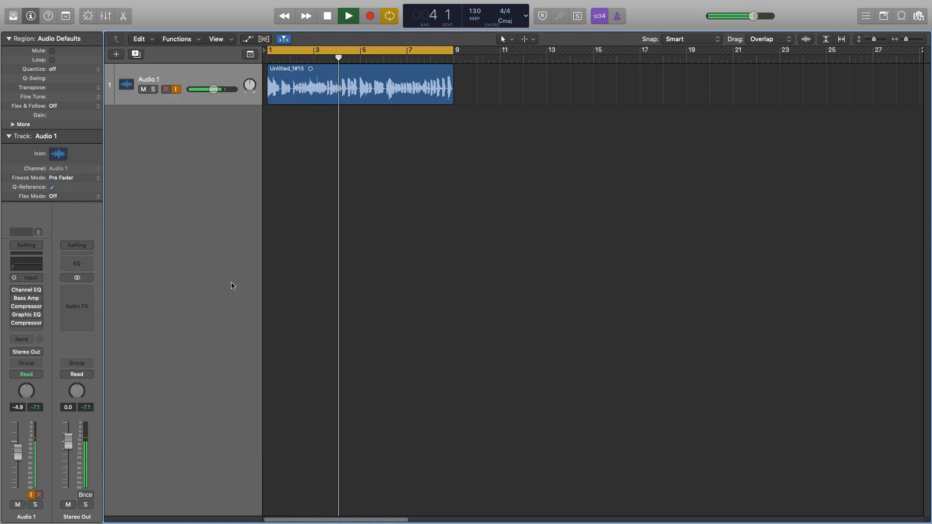
{"action": "left_click", "coordinate": [14, 291]}
{"action": "left_click", "coordinate": [15, 298]}
{"action": "left_click", "coordinate": [15, 306]}
{"action": "left_click", "coordinate": [14, 316]}
{"action": "left_click", "coordinate": [15, 324]}
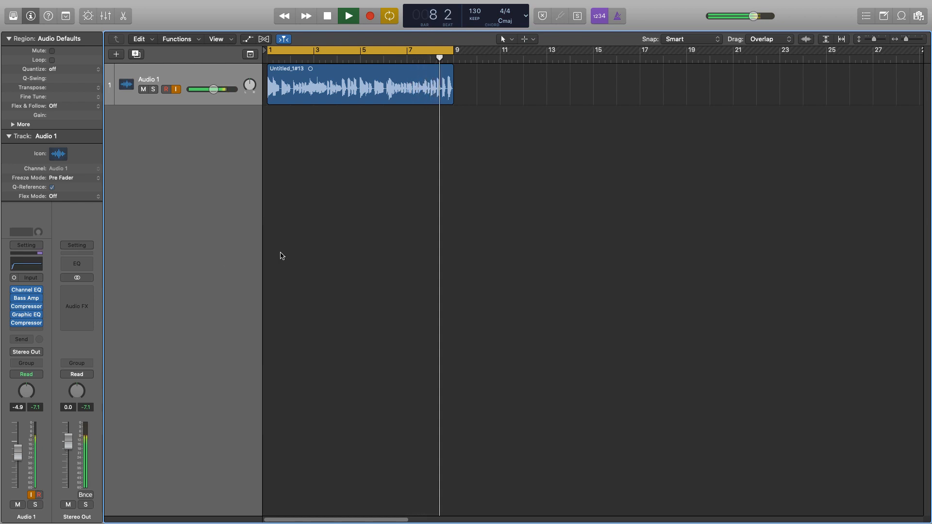
{"action": "key", "text": "space"}
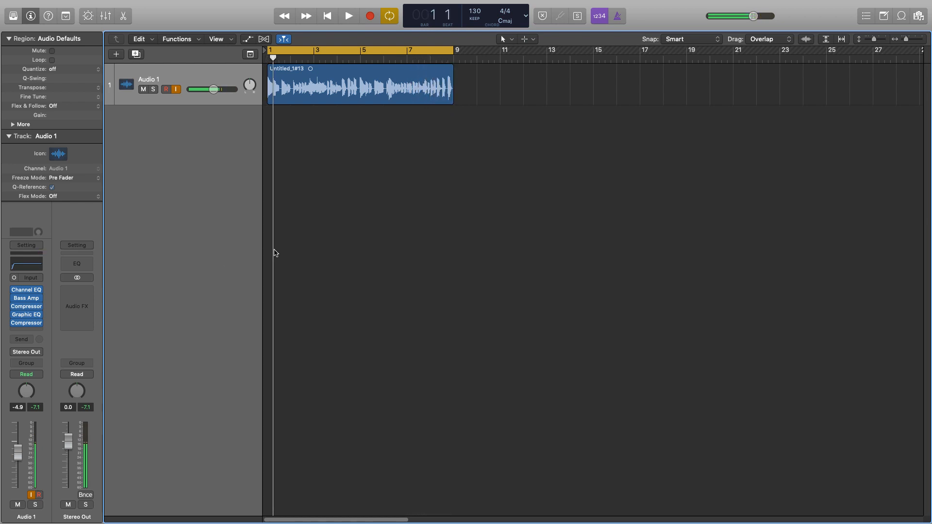